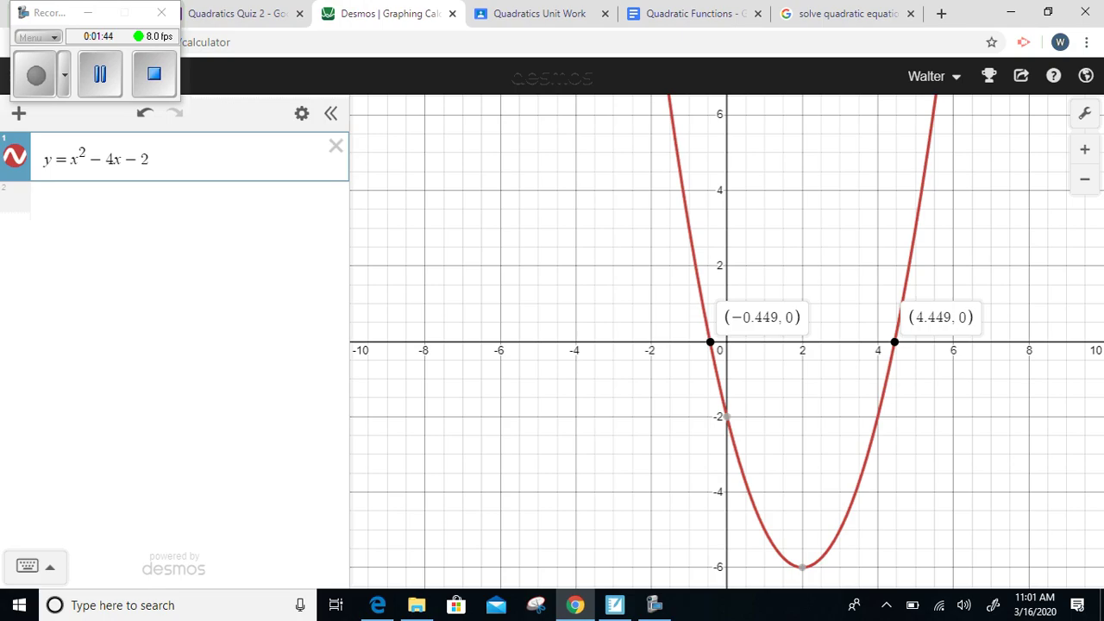
# In the SMART Notebook lesson, go to the Examples page and handwrite circled example 1, 2x² + 8x = 10, in black ink.
pyautogui.hotkey('alt', 'Tab')
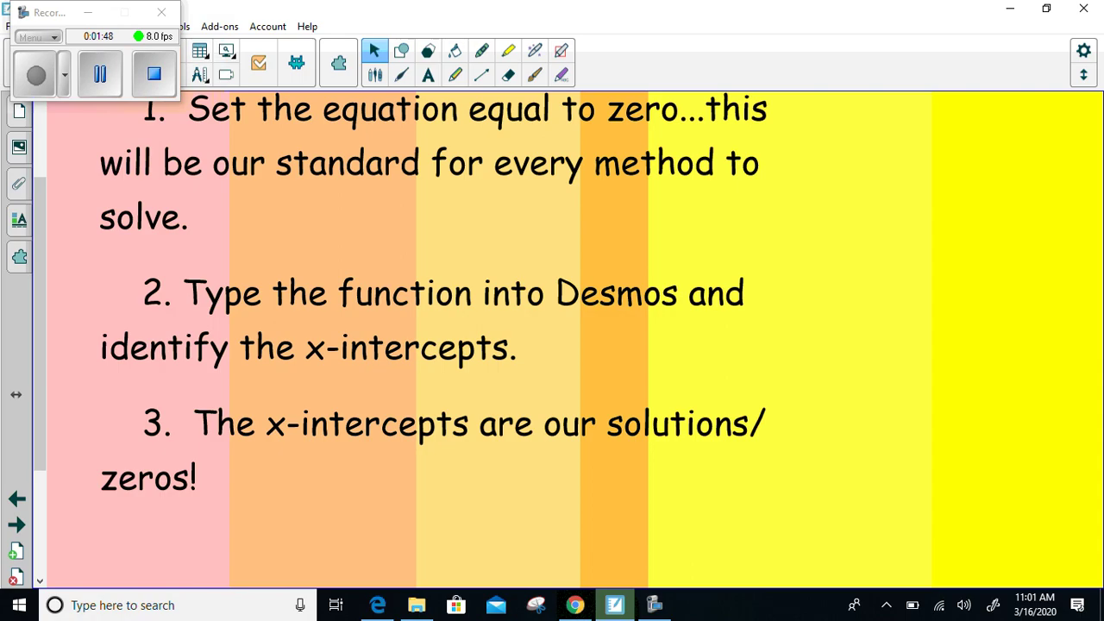
pyautogui.press('pagedown')
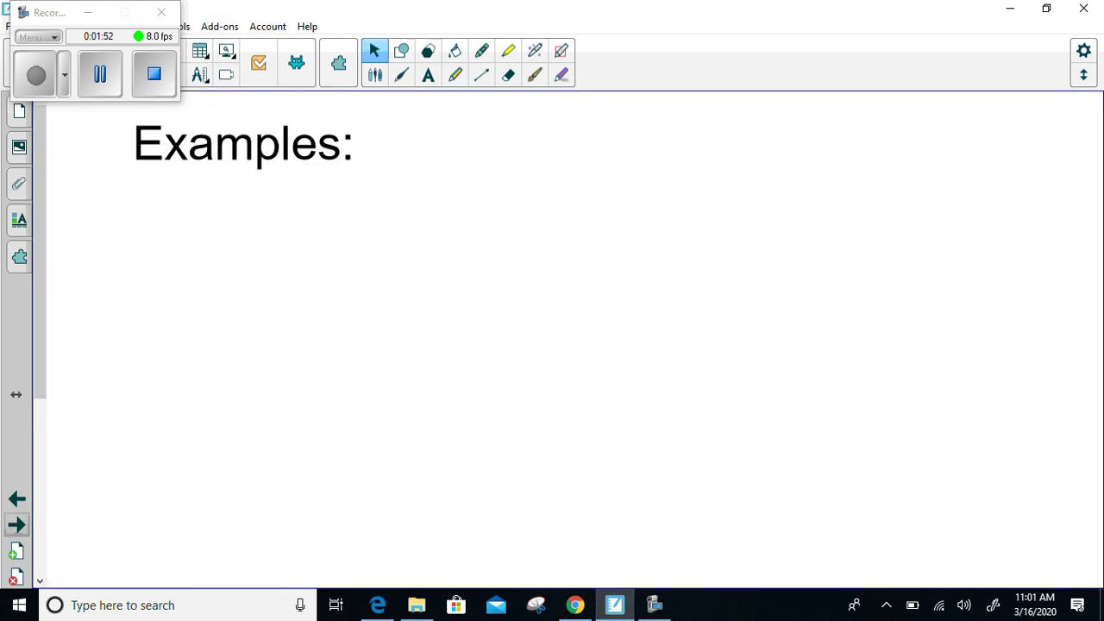
pyautogui.click(375, 74)
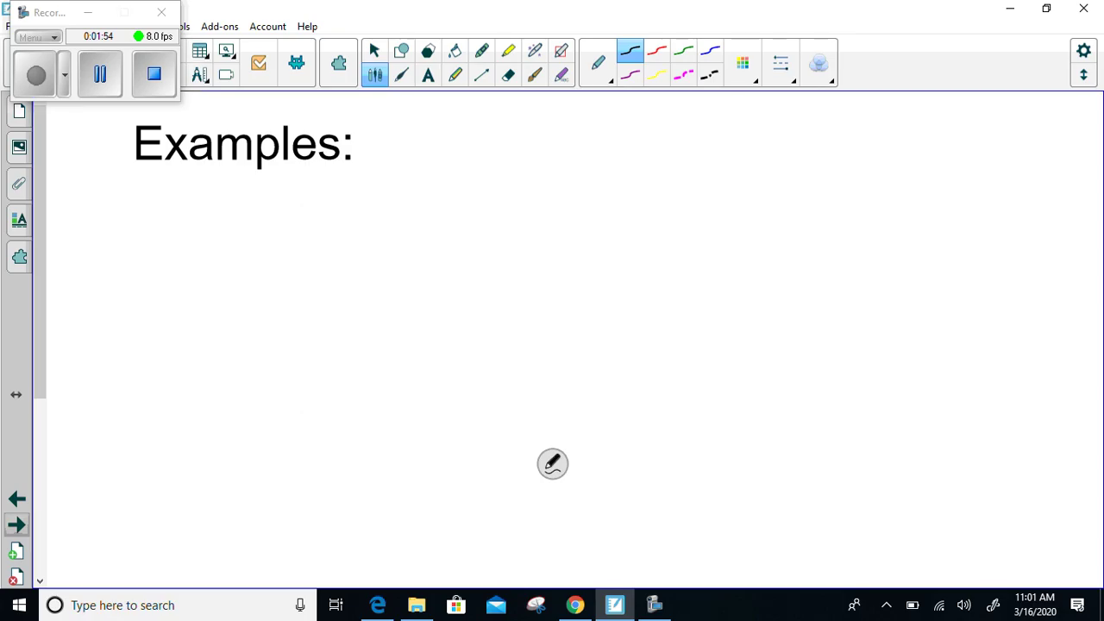
pyautogui.click(164, 196)
pyautogui.moveTo(162, 207)
pyautogui.mouseDown()
pyautogui.moveTo(160, 231)
pyautogui.moveTo(184, 205)
pyautogui.moveTo(248, 206)
pyautogui.moveTo(259, 233)
pyautogui.mouseUp()
pyautogui.moveTo(288, 207); pyautogui.dragTo(271, 233)
pyautogui.moveTo(269, 209); pyautogui.dragTo(294, 234)
pyautogui.moveTo(293, 191); pyautogui.dragTo(338, 230)
pyautogui.moveTo(322, 223)
pyautogui.mouseDown()
pyautogui.moveTo(370, 232)
pyautogui.moveTo(388, 195)
pyautogui.mouseUp()
pyautogui.moveTo(416, 207); pyautogui.dragTo(400, 233)
pyautogui.moveTo(398, 212)
pyautogui.mouseDown()
pyautogui.moveTo(420, 232)
pyautogui.moveTo(465, 214)
pyautogui.mouseUp()
pyautogui.moveTo(448, 226); pyautogui.dragTo(466, 225)
pyautogui.moveTo(488, 200)
pyautogui.mouseDown()
pyautogui.moveTo(488, 233)
pyautogui.moveTo(514, 200)
pyautogui.mouseUp()
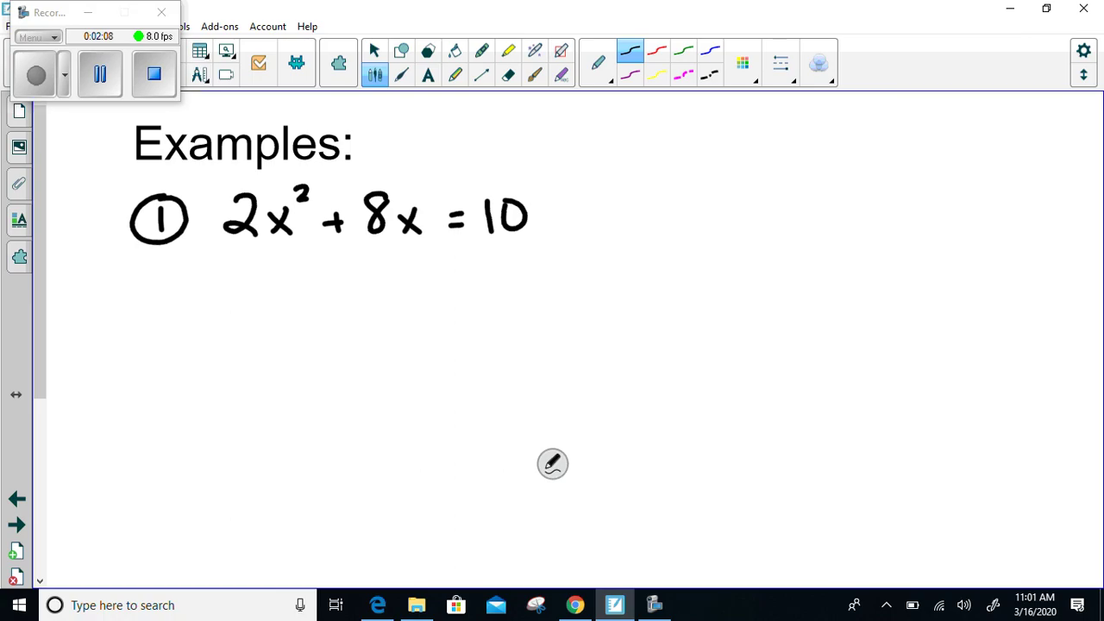
# Write −10 in red under both sides of the example 1 equation and draw a horizontal line beneath.
pyautogui.click(657, 51)
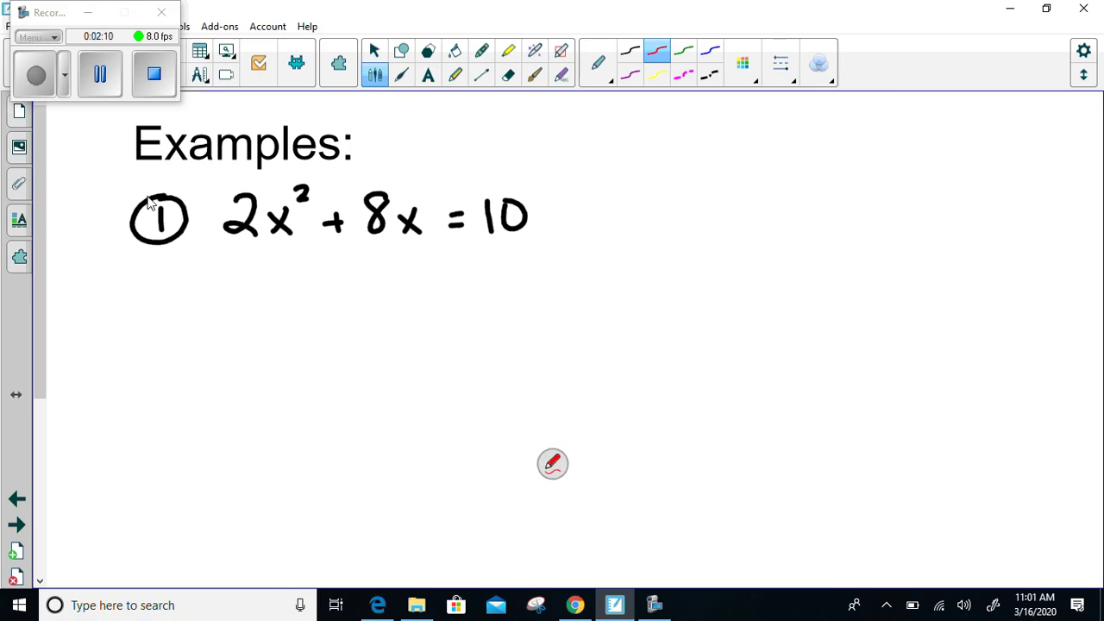
pyautogui.moveTo(456, 259); pyautogui.dragTo(475, 260)
pyautogui.moveTo(488, 249)
pyautogui.mouseDown()
pyautogui.moveTo(488, 275)
pyautogui.moveTo(509, 250)
pyautogui.mouseUp()
pyautogui.moveTo(346, 264); pyautogui.dragTo(360, 263)
pyautogui.moveTo(370, 253)
pyautogui.mouseDown()
pyautogui.moveTo(370, 282)
pyautogui.moveTo(395, 253)
pyautogui.mouseUp()
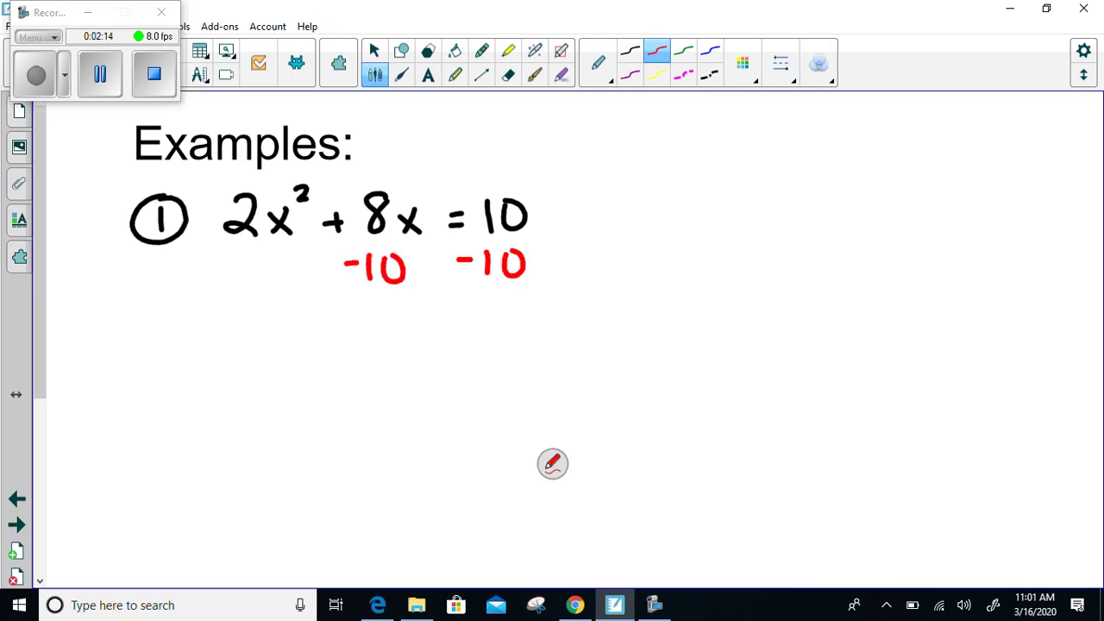
pyautogui.moveTo(212, 303); pyautogui.dragTo(545, 294)
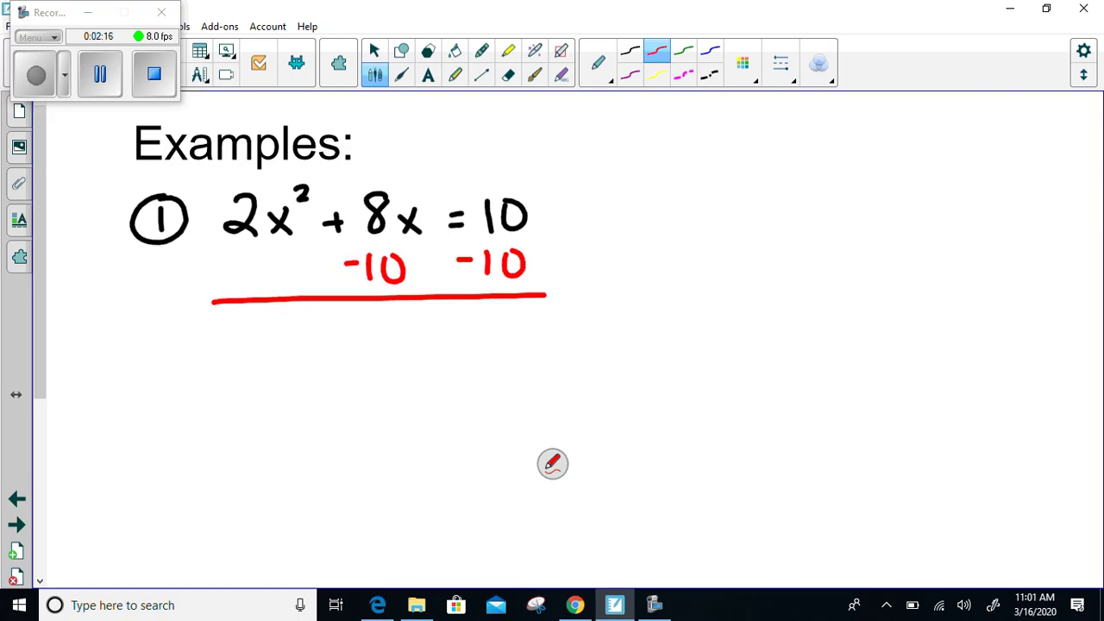
# Handwrite the rearranged equation 2x² + 8x − 10 = 0 in red below the line, ending with the pen put away.
pyautogui.moveTo(214, 325)
pyautogui.mouseDown()
pyautogui.moveTo(222, 355)
pyautogui.moveTo(244, 354)
pyautogui.mouseUp()
pyautogui.moveTo(259, 340); pyautogui.dragTo(277, 360)
pyautogui.moveTo(281, 316); pyautogui.dragTo(312, 358)
pyautogui.click(314, 336)
pyautogui.moveTo(305, 349)
pyautogui.mouseDown()
pyautogui.moveTo(355, 319)
pyautogui.moveTo(369, 357)
pyautogui.moveTo(392, 358)
pyautogui.mouseUp()
pyautogui.moveTo(402, 344); pyautogui.dragTo(430, 358)
pyautogui.moveTo(445, 329)
pyautogui.mouseDown()
pyautogui.moveTo(439, 345)
pyautogui.moveTo(447, 328)
pyautogui.moveTo(494, 339)
pyautogui.mouseUp()
pyautogui.moveTo(482, 352); pyautogui.dragTo(516, 328)
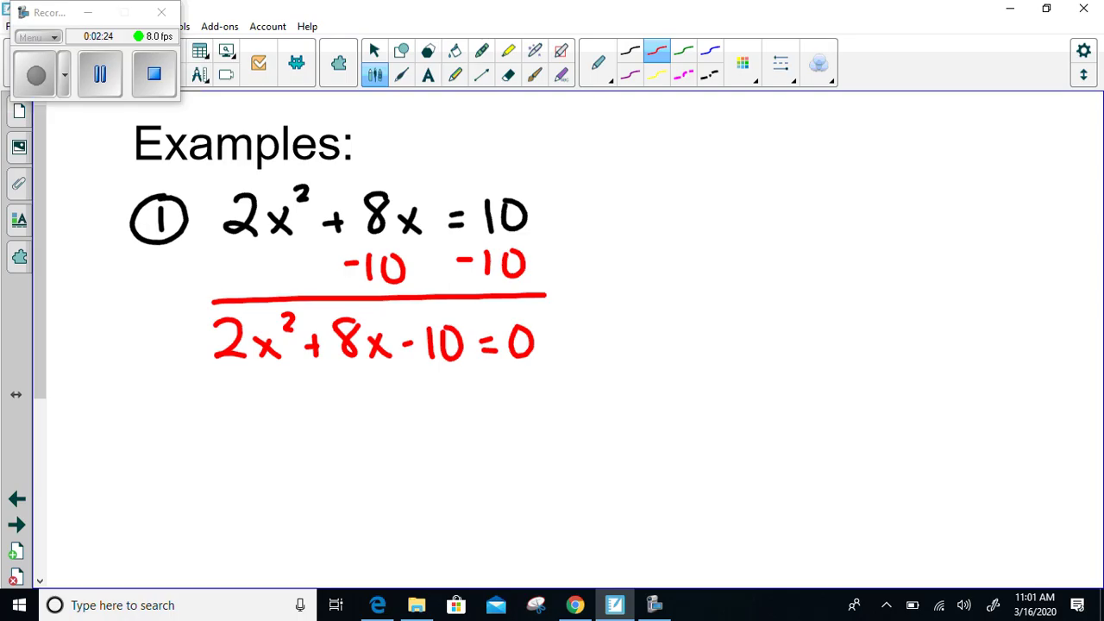
pyautogui.click(374, 51)
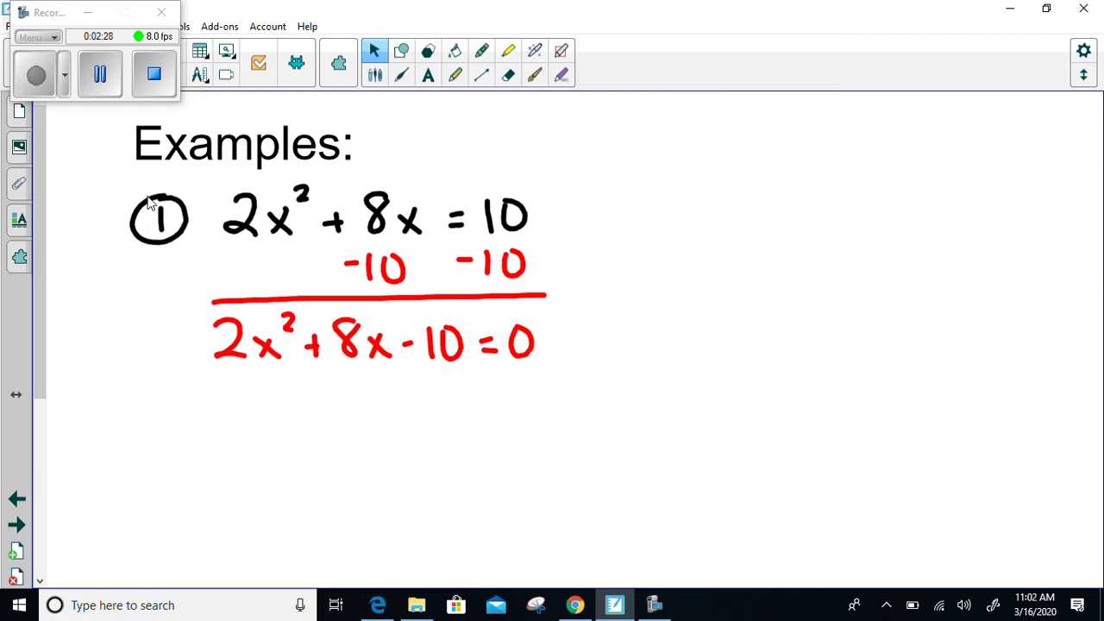
# Switch to the Desmos calculator and delete everything after "y =" in the first expression.
pyautogui.hotkey('alt', 'Tab')
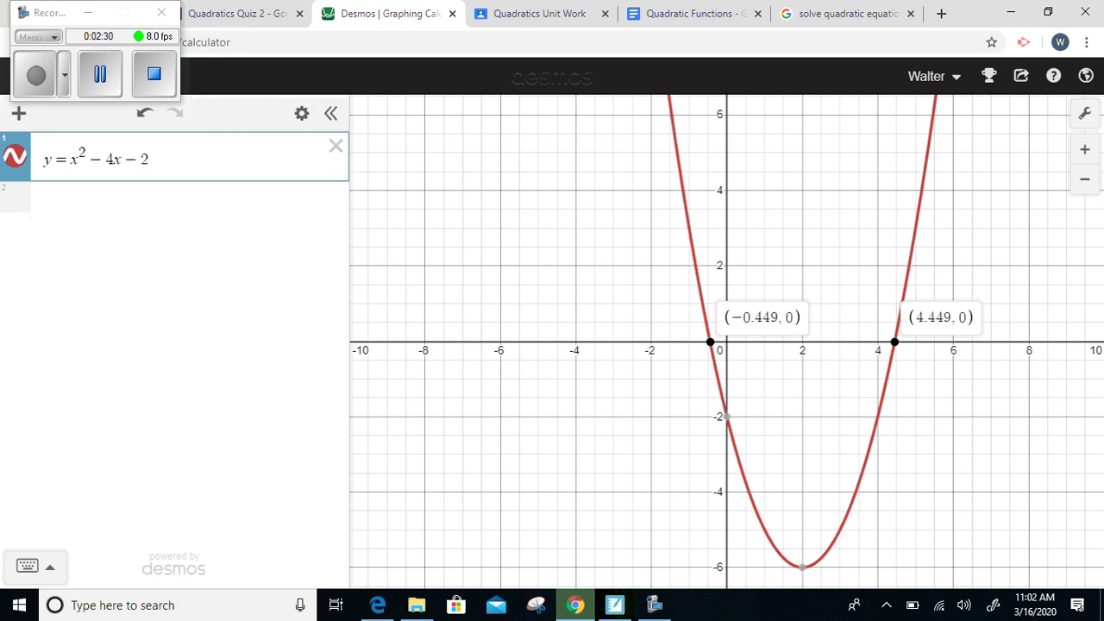
pyautogui.click(45, 569)
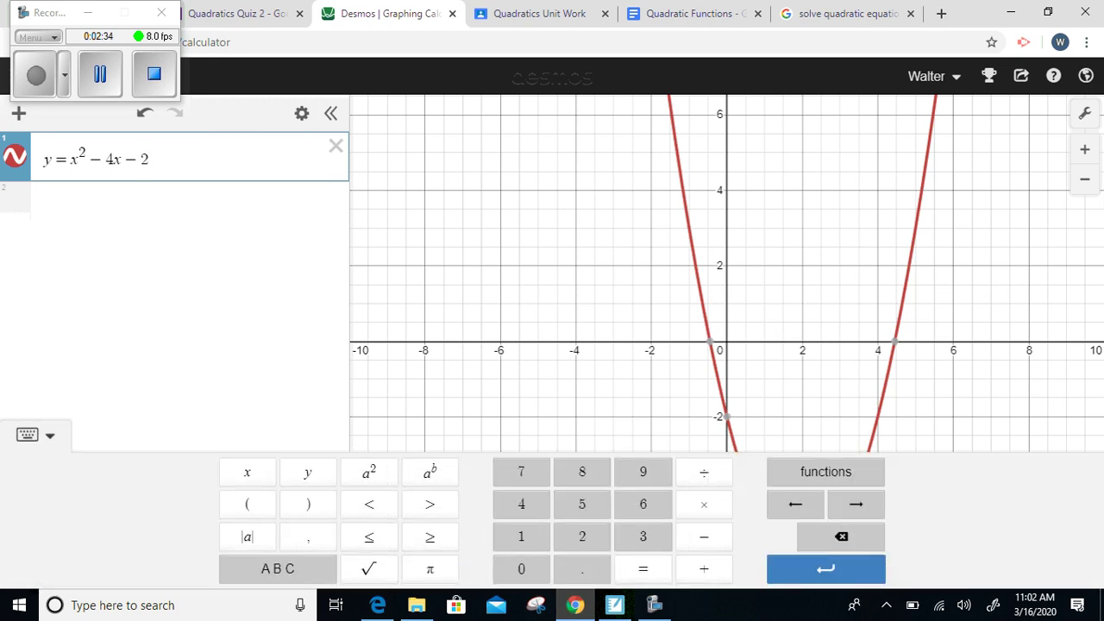
pyautogui.press('BackSpace')
pyautogui.press('BackSpace')
pyautogui.press('BackSpace')
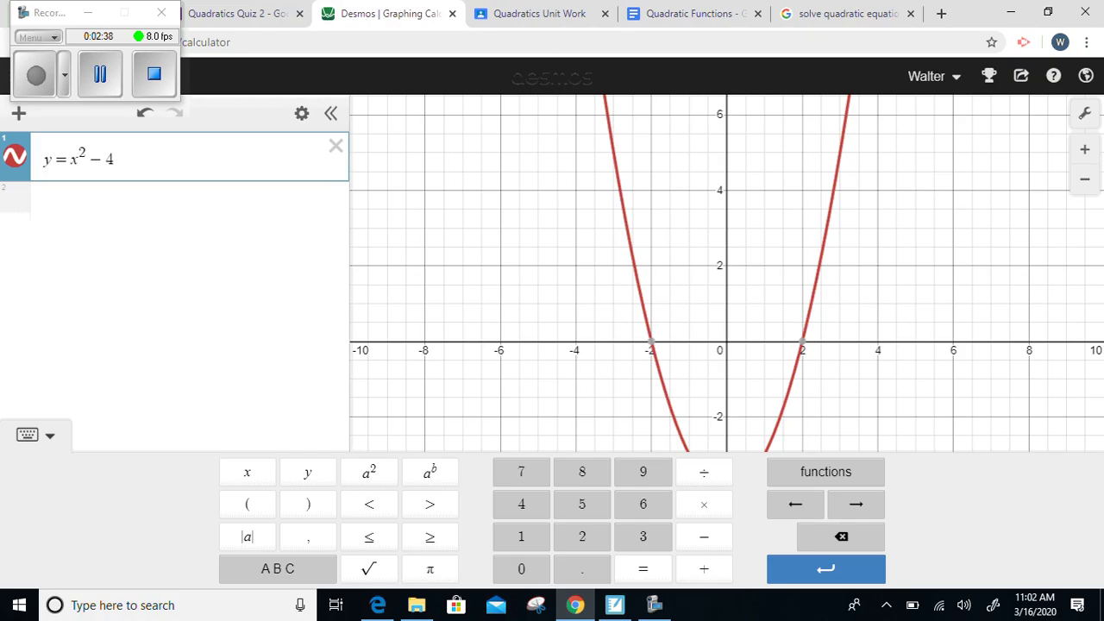
pyautogui.press('BackSpace')
pyautogui.press('BackSpace')
pyautogui.press('BackSpace')
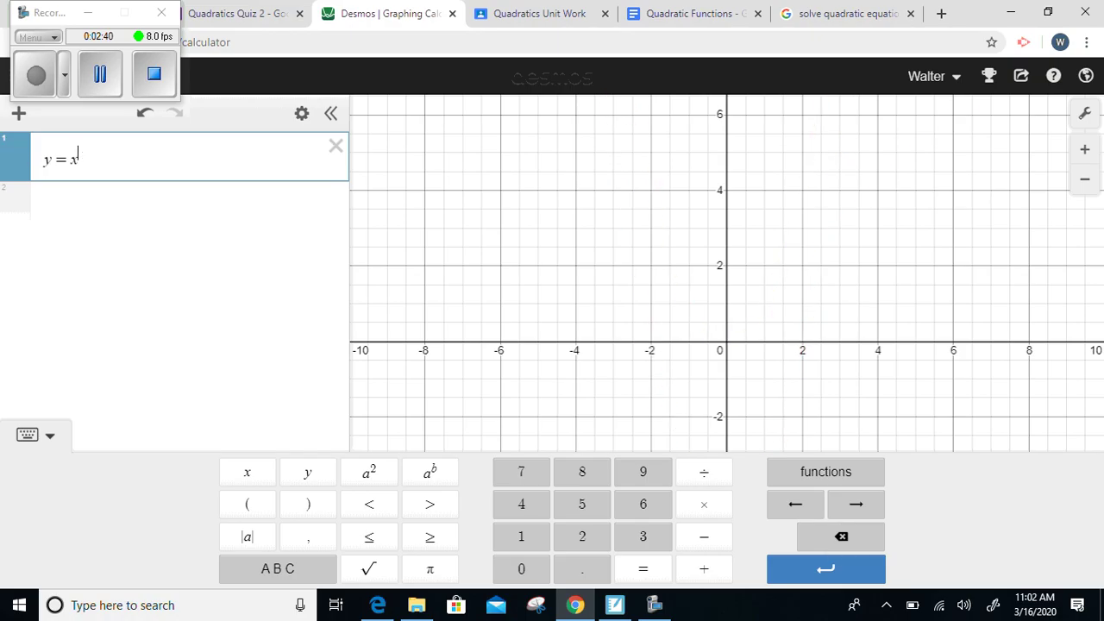
pyautogui.press('BackSpace')
pyautogui.press('BackSpace')
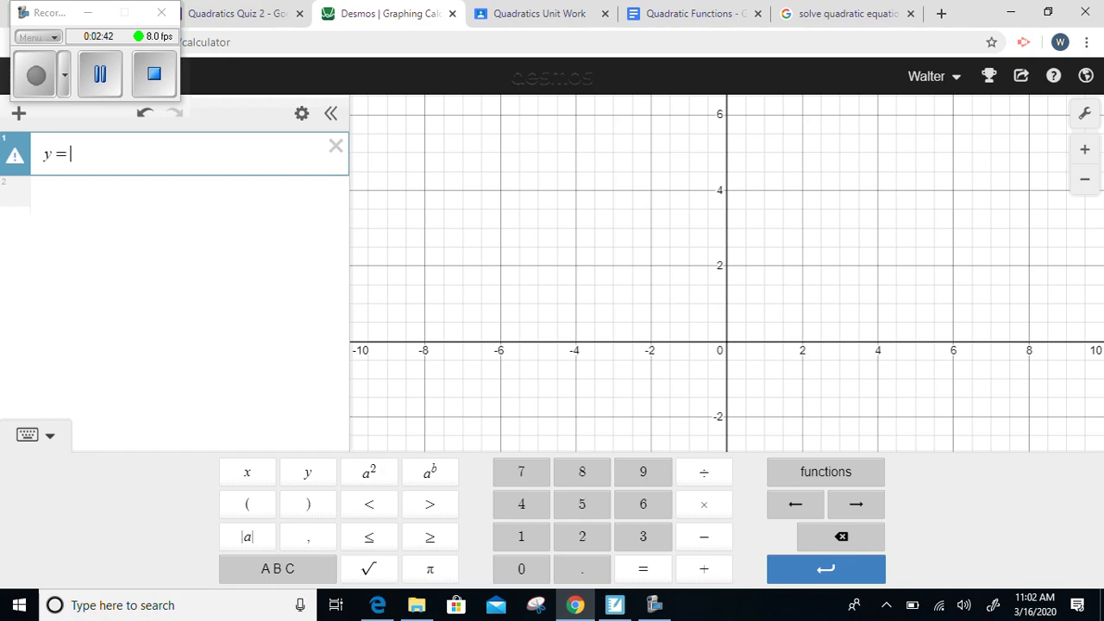
# Complete the first expression as y = 2x² + 8x − 10, correcting the leading coefficient to a single 2.
pyautogui.write('22')
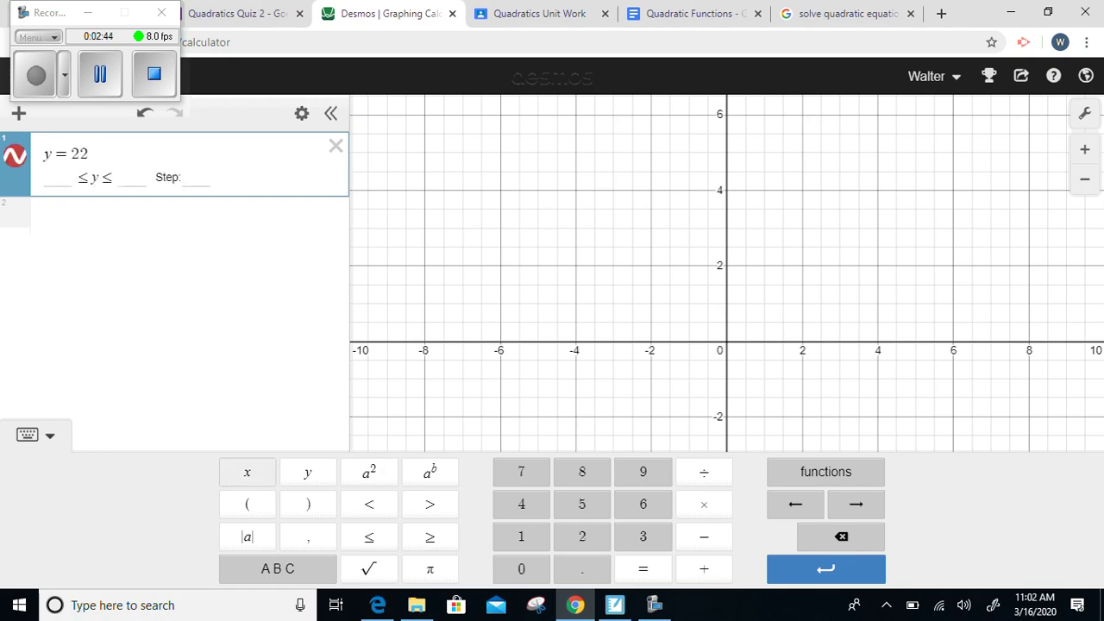
pyautogui.write('x^2')
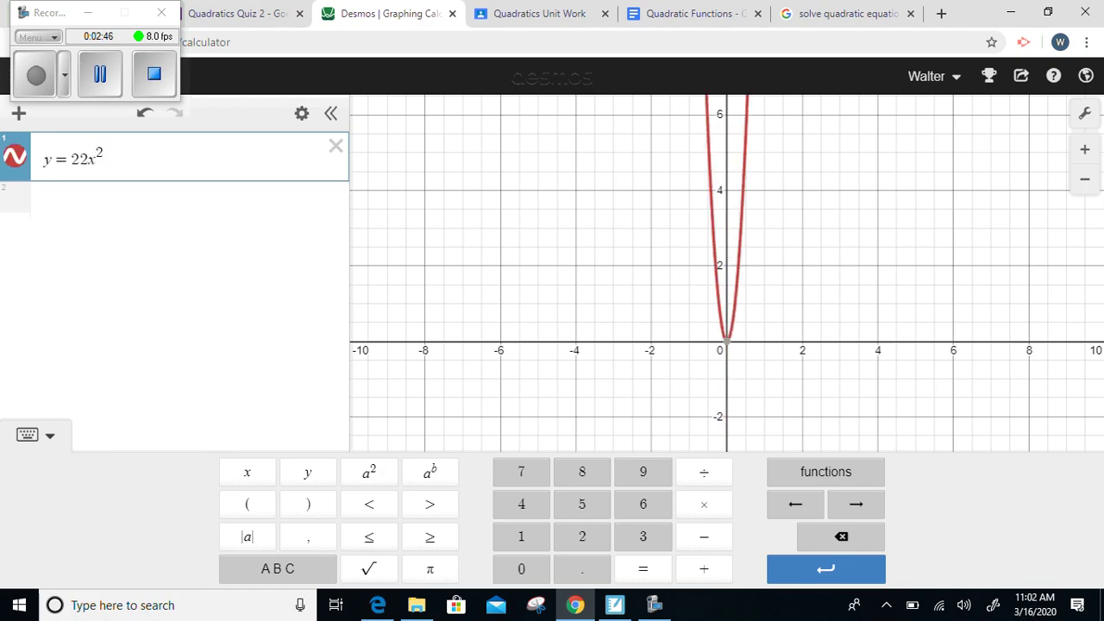
pyautogui.click(704, 569)
pyautogui.click(582, 472)
pyautogui.click(247, 471)
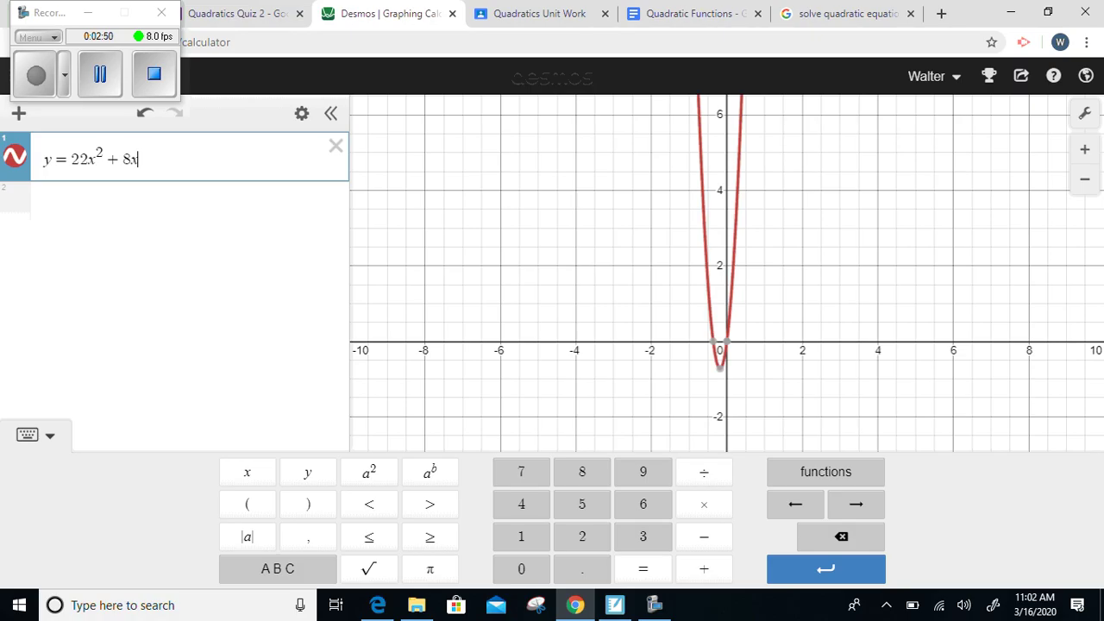
pyautogui.write('-10')
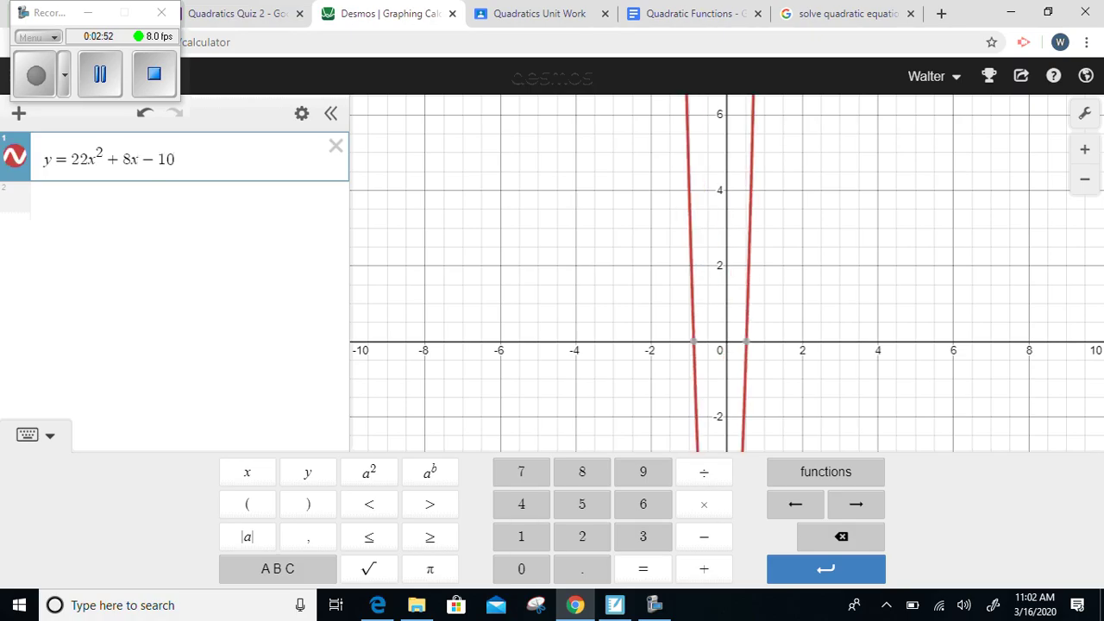
pyautogui.click(87, 159)
pyautogui.press('BackSpace')
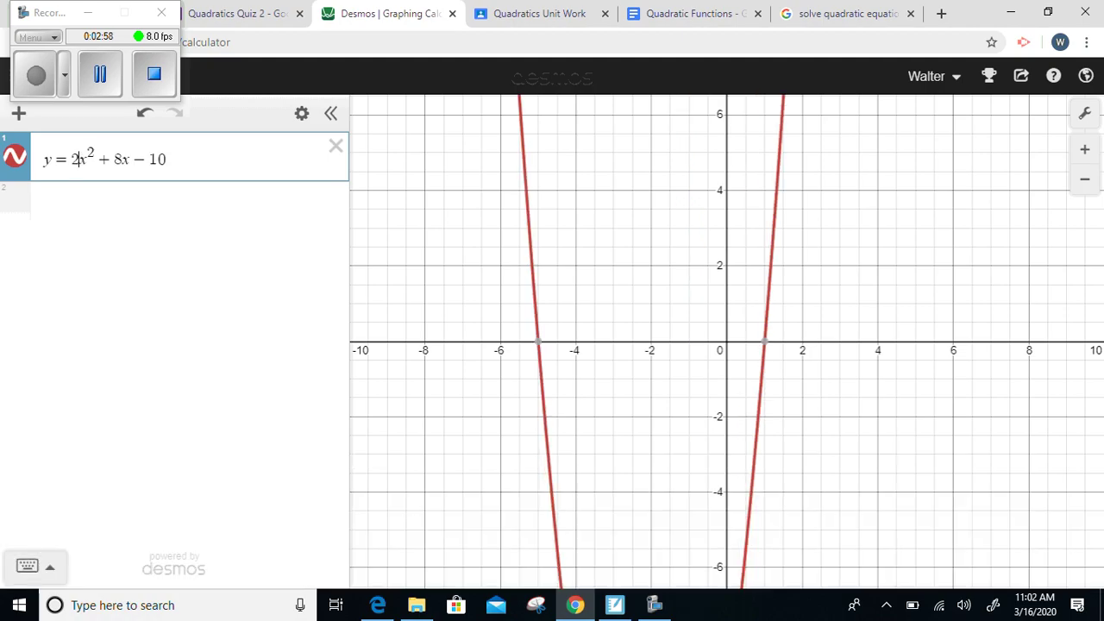
# Show the coordinates of both x-intercepts and handwrite "x = -5 and x = 1" below the expression.
pyautogui.click(537, 343)
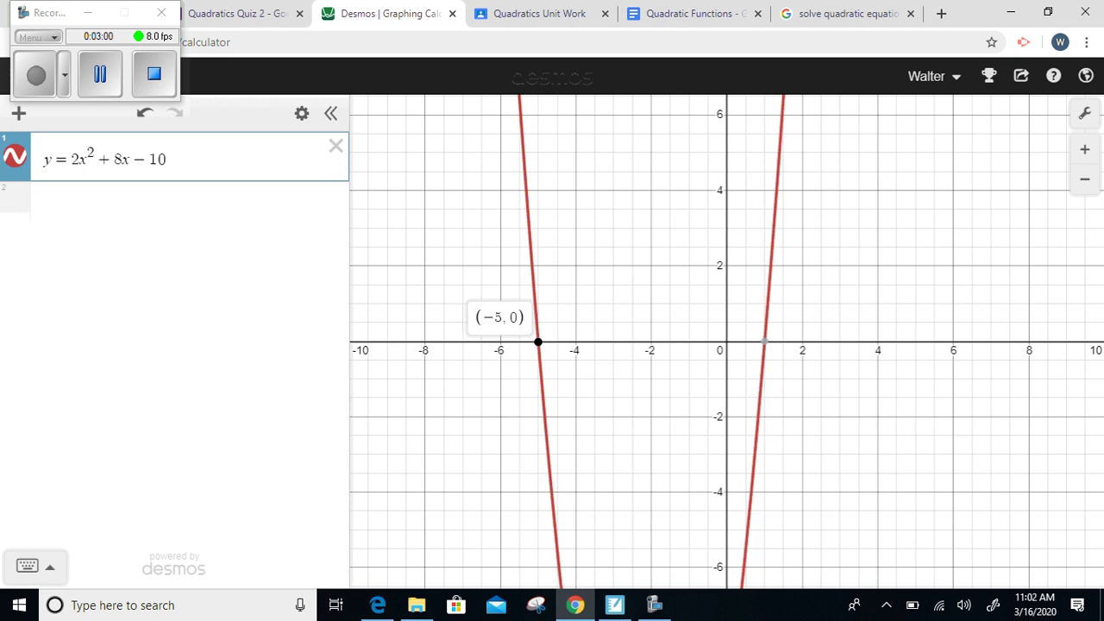
pyautogui.click(764, 343)
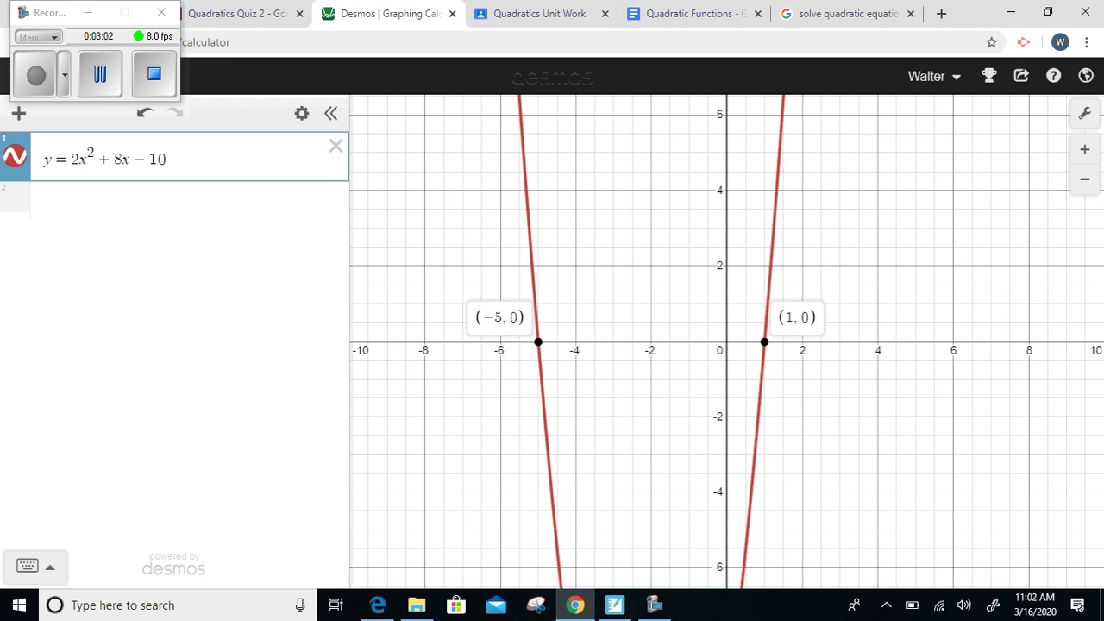
pyautogui.moveTo(57, 203); pyautogui.dragTo(79, 226)
pyautogui.moveTo(74, 202)
pyautogui.mouseDown()
pyautogui.moveTo(60, 223)
pyautogui.moveTo(99, 203)
pyautogui.mouseUp()
pyautogui.moveTo(86, 208); pyautogui.dragTo(128, 206)
pyautogui.moveTo(162, 196)
pyautogui.mouseDown()
pyautogui.moveTo(140, 198)
pyautogui.moveTo(143, 224)
pyautogui.mouseUp()
pyautogui.moveTo(79, 255)
pyautogui.mouseDown()
pyautogui.moveTo(81, 271)
pyautogui.moveTo(105, 269)
pyautogui.moveTo(134, 237)
pyautogui.moveTo(138, 269)
pyautogui.mouseUp()
pyautogui.moveTo(71, 288); pyautogui.dragTo(88, 311)
pyautogui.moveTo(87, 289)
pyautogui.mouseDown()
pyautogui.moveTo(72, 310)
pyautogui.moveTo(111, 295)
pyautogui.mouseUp()
pyautogui.moveTo(97, 305); pyautogui.dragTo(112, 305)
pyautogui.moveTo(129, 285); pyautogui.dragTo(134, 310)
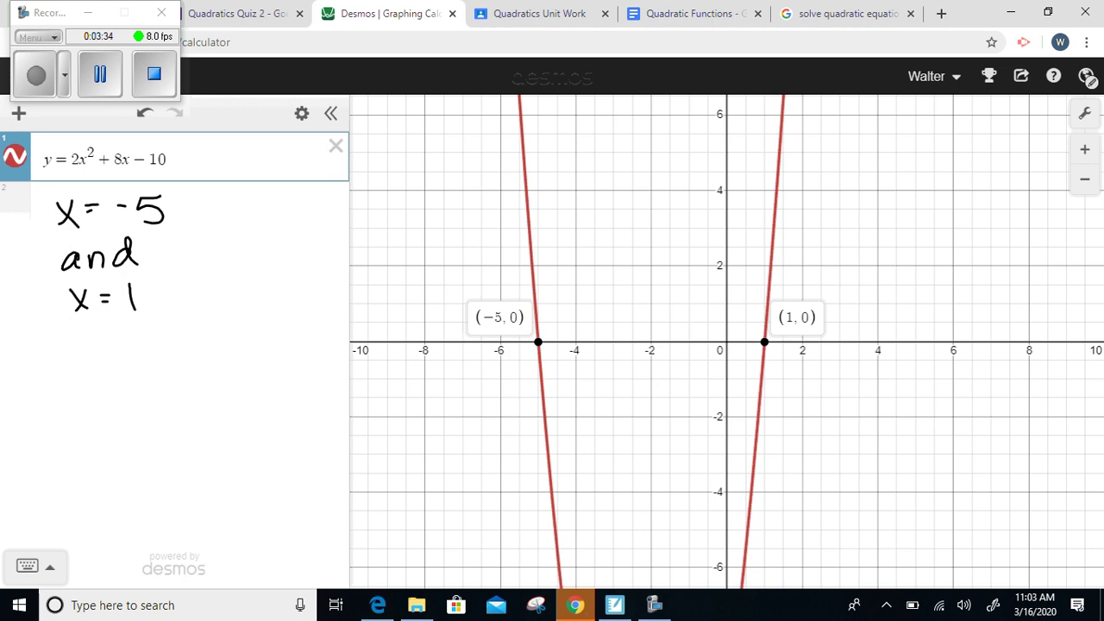
# Switch back to SMART Notebook and handwrite circled example 2, x² − x + 18 = 0, in blue beside example 1.
pyautogui.hotkey('alt', 'Tab')
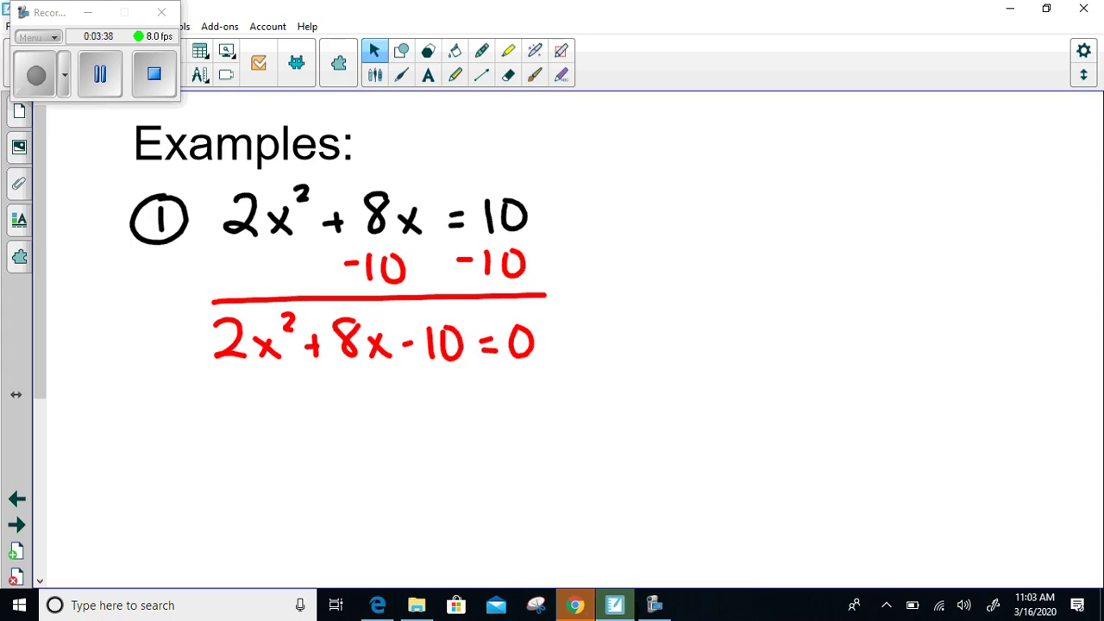
pyautogui.click(374, 75)
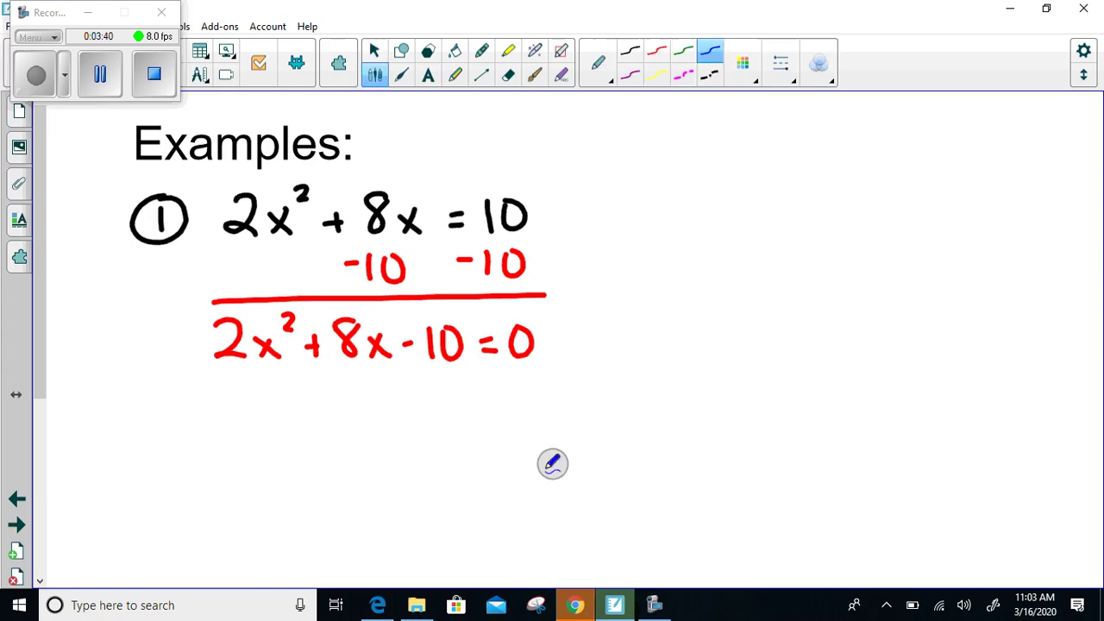
pyautogui.moveTo(639, 195)
pyautogui.mouseDown()
pyautogui.moveTo(653, 214)
pyautogui.moveTo(623, 208)
pyautogui.moveTo(654, 182)
pyautogui.moveTo(715, 195)
pyautogui.moveTo(699, 221)
pyautogui.mouseUp()
pyautogui.moveTo(695, 196); pyautogui.dragTo(723, 219)
pyautogui.moveTo(726, 174); pyautogui.dragTo(764, 207)
pyautogui.moveTo(798, 195)
pyautogui.mouseDown()
pyautogui.moveTo(779, 220)
pyautogui.moveTo(798, 219)
pyautogui.mouseUp()
pyautogui.moveTo(822, 195); pyautogui.dragTo(824, 218)
pyautogui.moveTo(809, 210); pyautogui.dragTo(853, 221)
pyautogui.moveTo(881, 186)
pyautogui.mouseDown()
pyautogui.moveTo(870, 219)
pyautogui.moveTo(883, 188)
pyautogui.moveTo(910, 196)
pyautogui.mouseUp()
pyautogui.moveTo(894, 213); pyautogui.dragTo(940, 191)
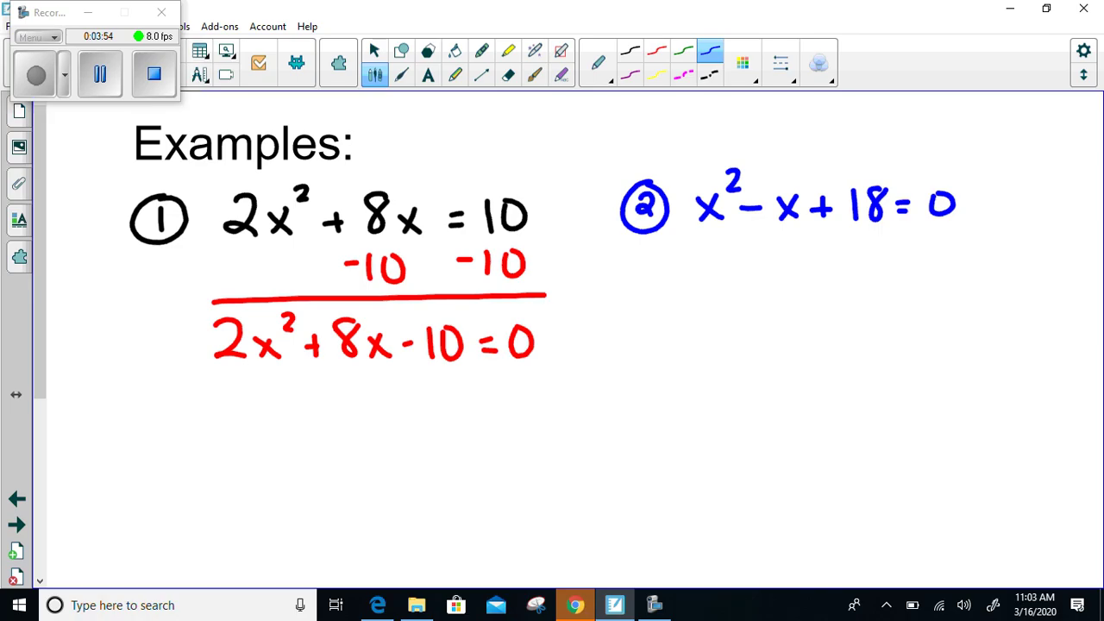
pyautogui.press('Escape')
# Return to Desmos, clear the handwritten solutions and add y = x² − x + 18 as the second expression.
pyautogui.hotkey('alt', 'Tab')
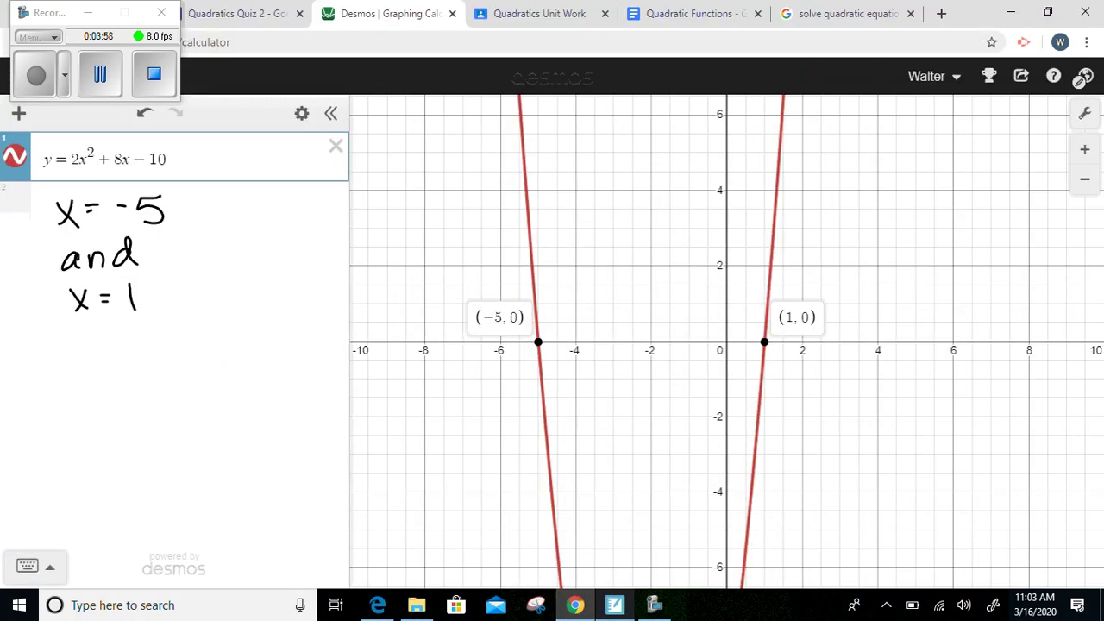
pyautogui.moveTo(130, 211)
pyautogui.mouseDown()
pyautogui.moveTo(75, 197)
pyautogui.moveTo(104, 271)
pyautogui.mouseUp()
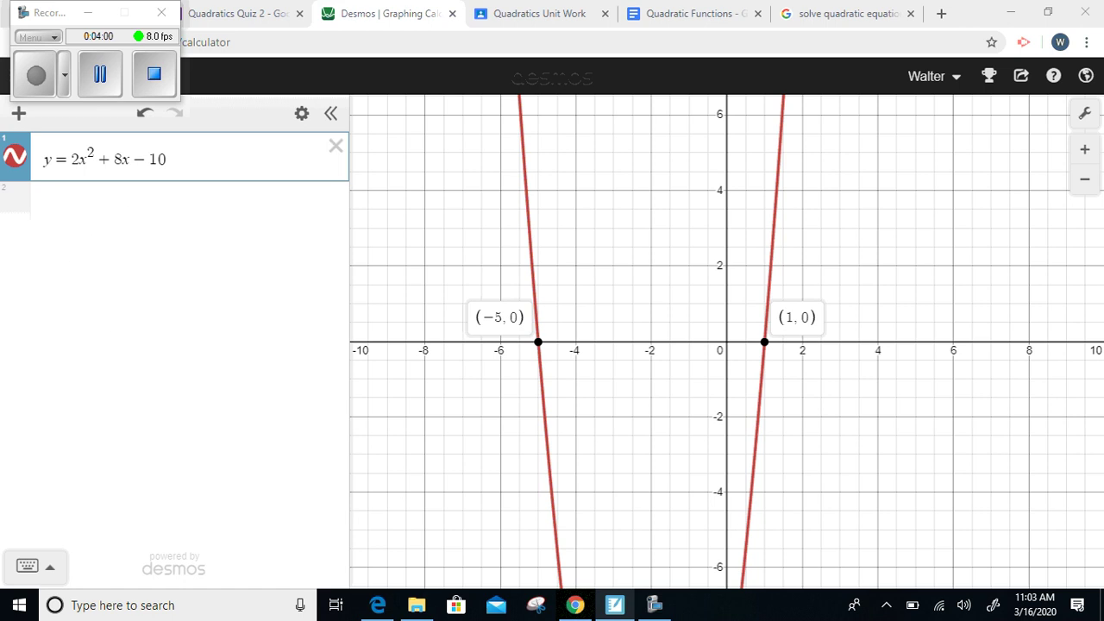
pyautogui.click(161, 201)
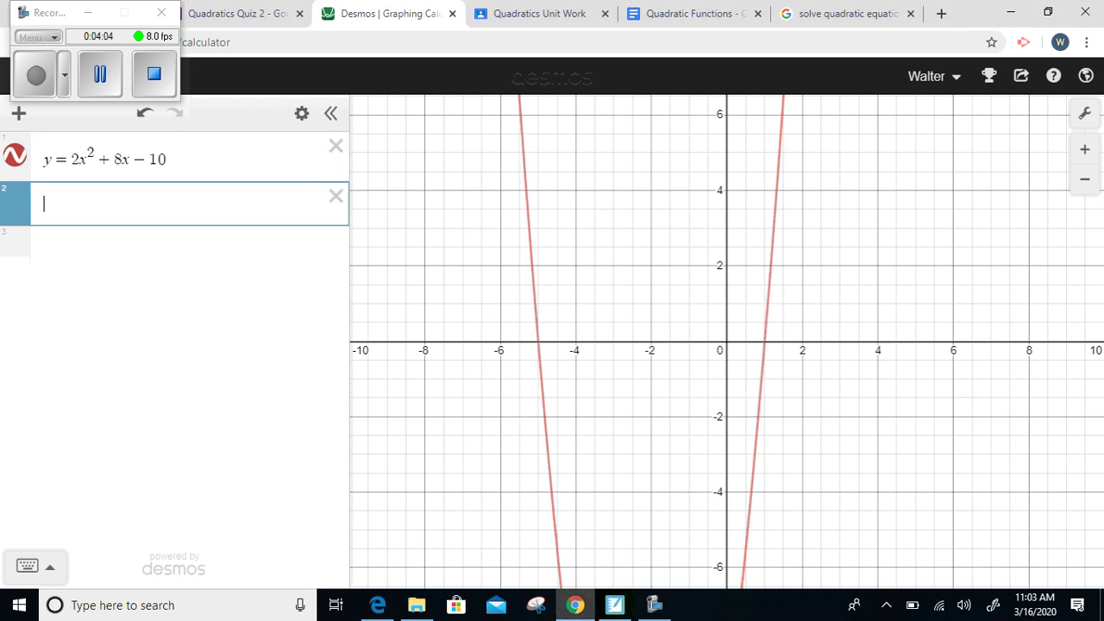
pyautogui.click(27, 565)
pyautogui.click(307, 471)
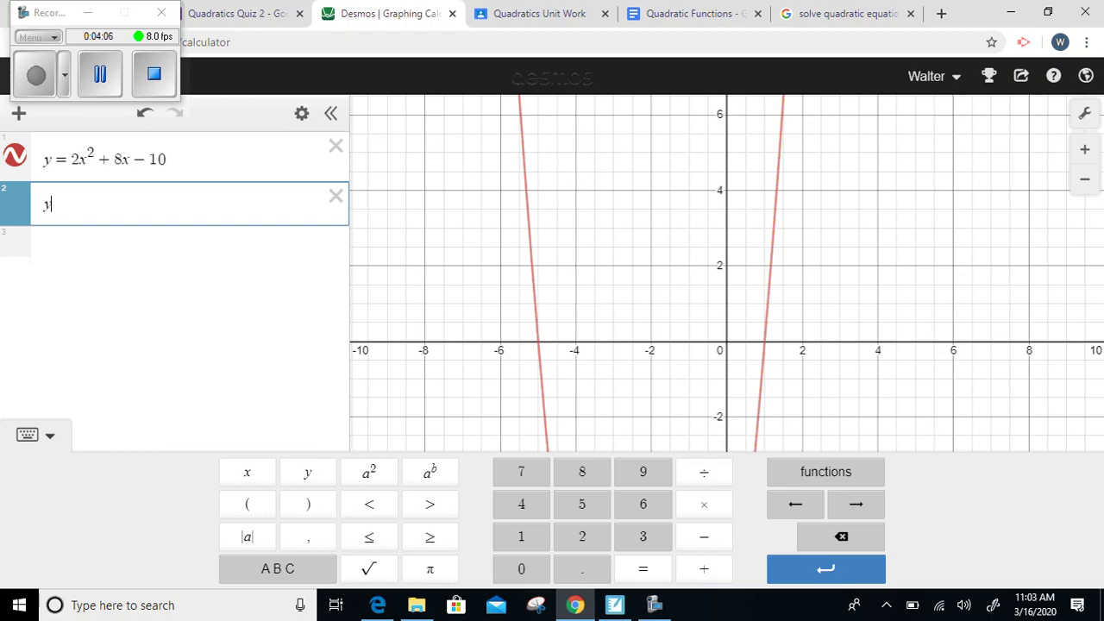
pyautogui.click(642, 568)
pyautogui.write('x')
pyautogui.click(369, 471)
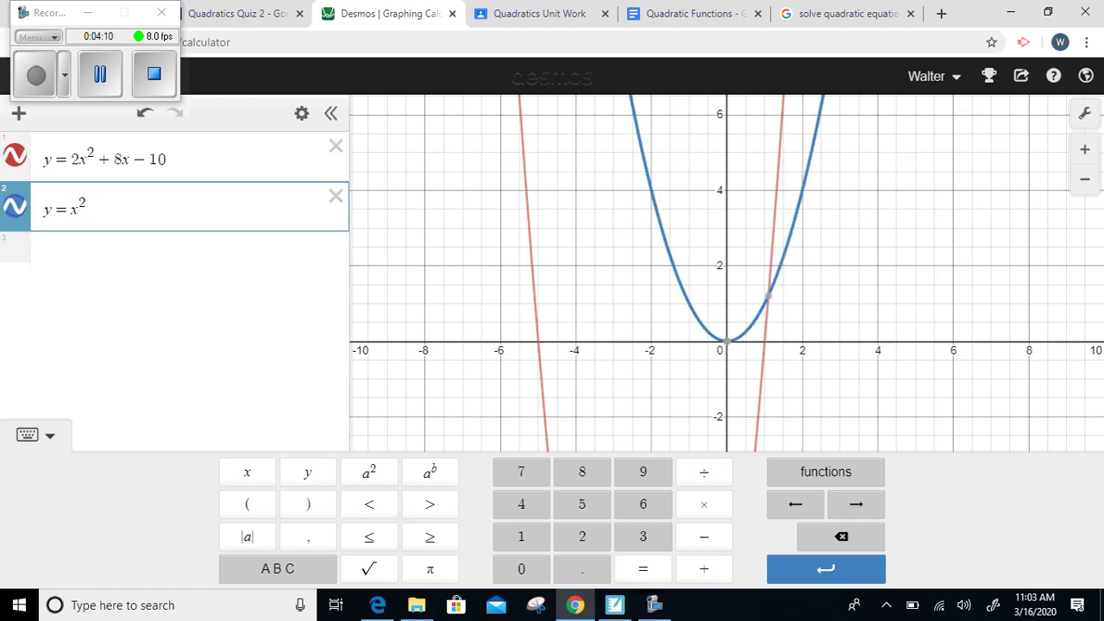
pyautogui.click(703, 536)
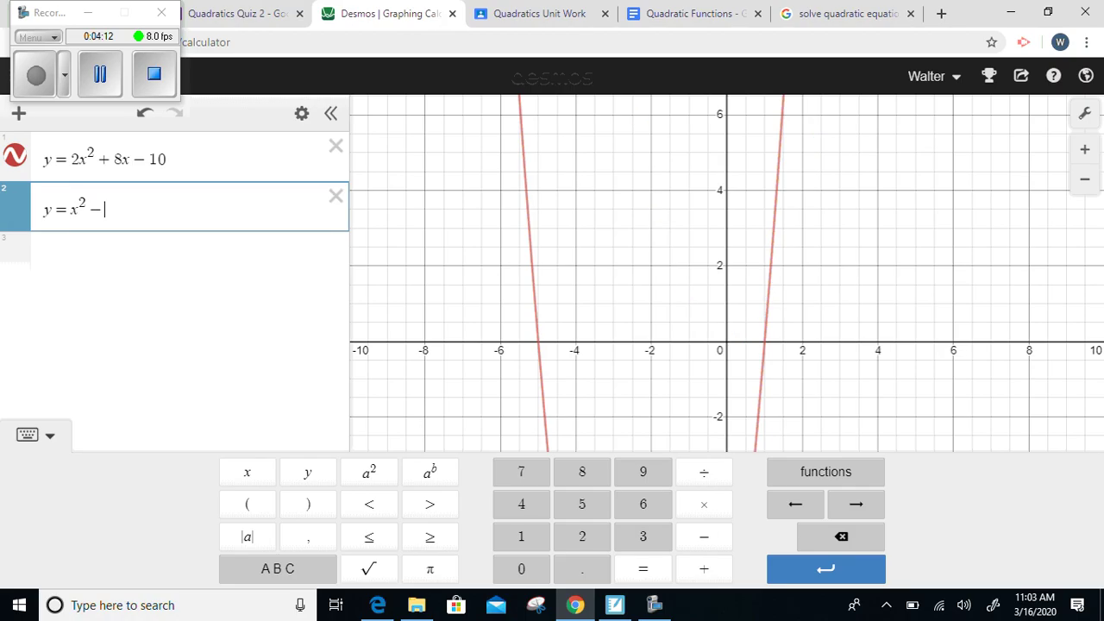
pyautogui.click(247, 472)
pyautogui.click(704, 568)
pyautogui.click(521, 536)
pyautogui.click(581, 472)
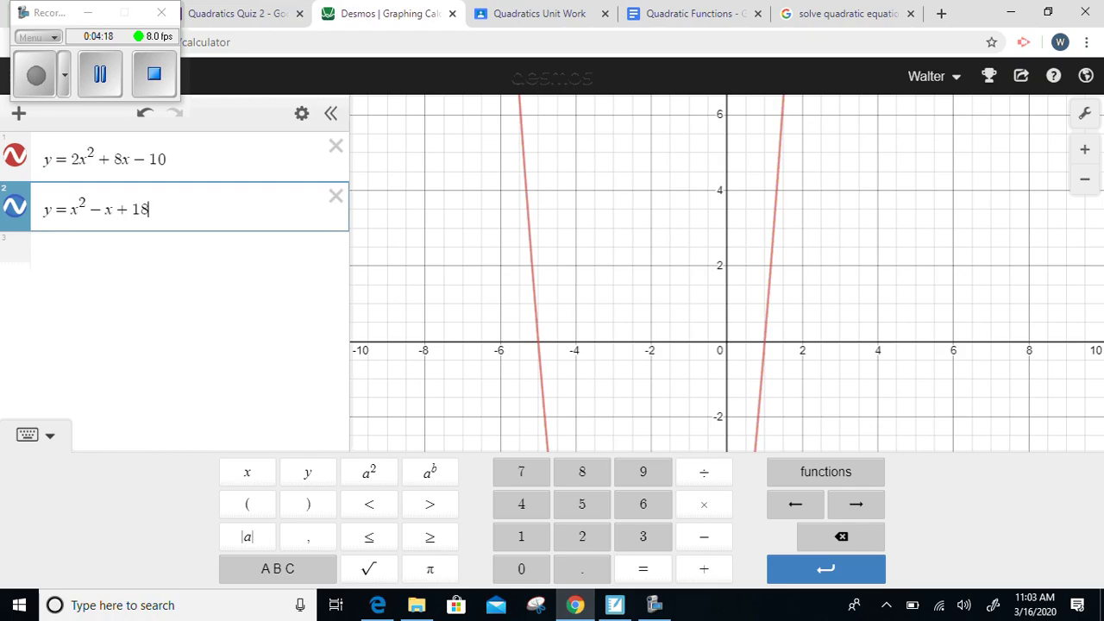
pyautogui.click(33, 435)
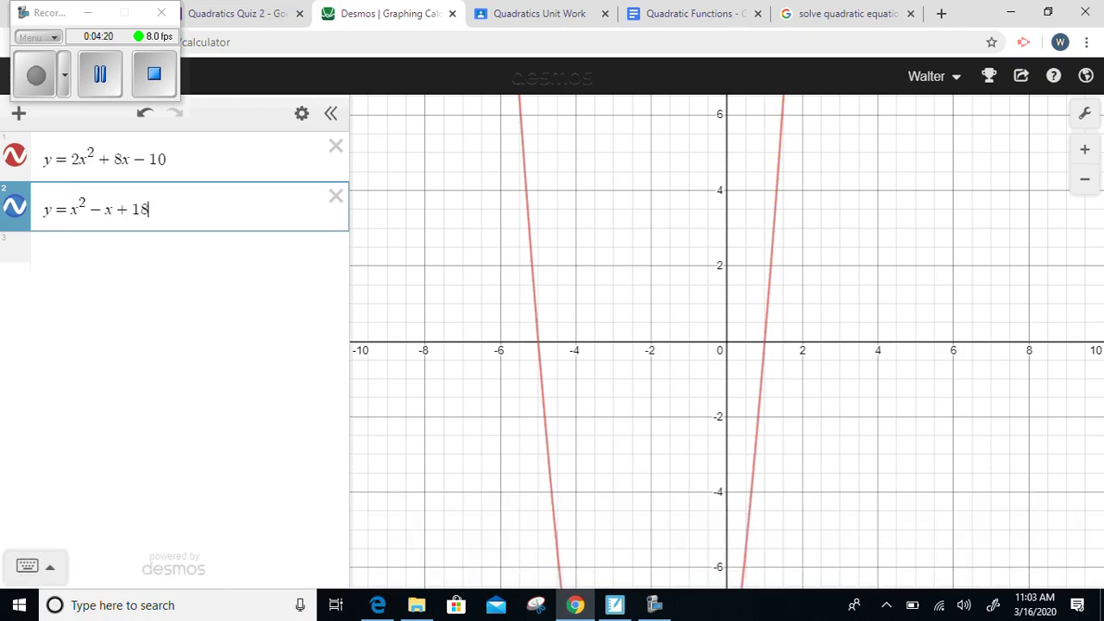
# Hide the graph of y = 2x² + 8x − 10 so only the second parabola is plotted.
pyautogui.moveTo(726, 341); pyautogui.dragTo(621, 577)
pyautogui.moveTo(655, 172); pyautogui.dragTo(619, 485)
pyautogui.moveTo(703, 369); pyautogui.dragTo(721, 566)
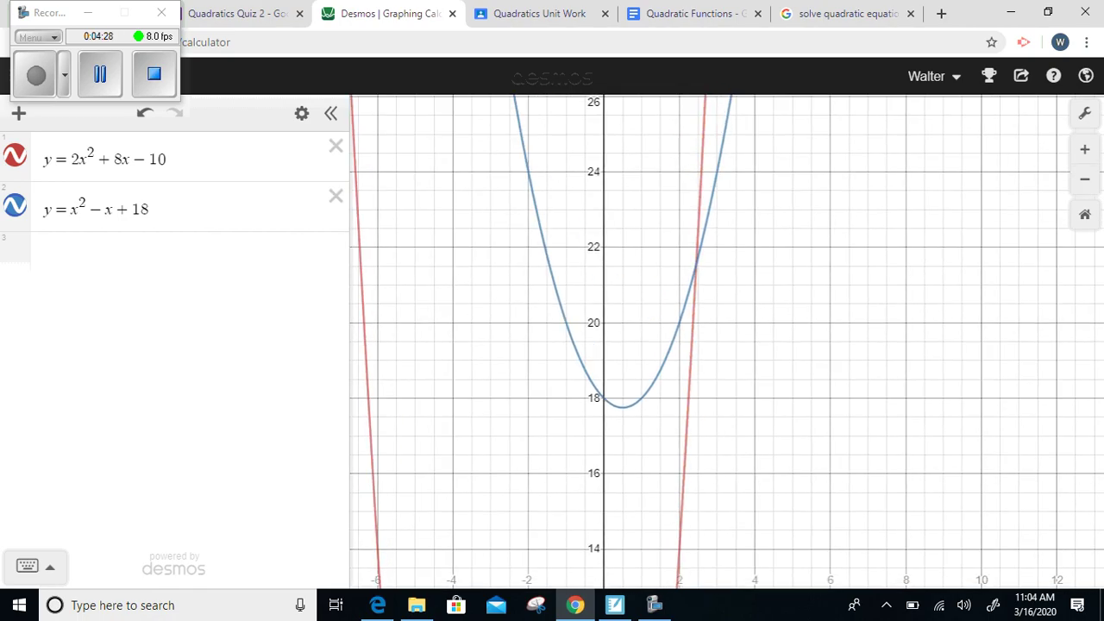
pyautogui.click(15, 156)
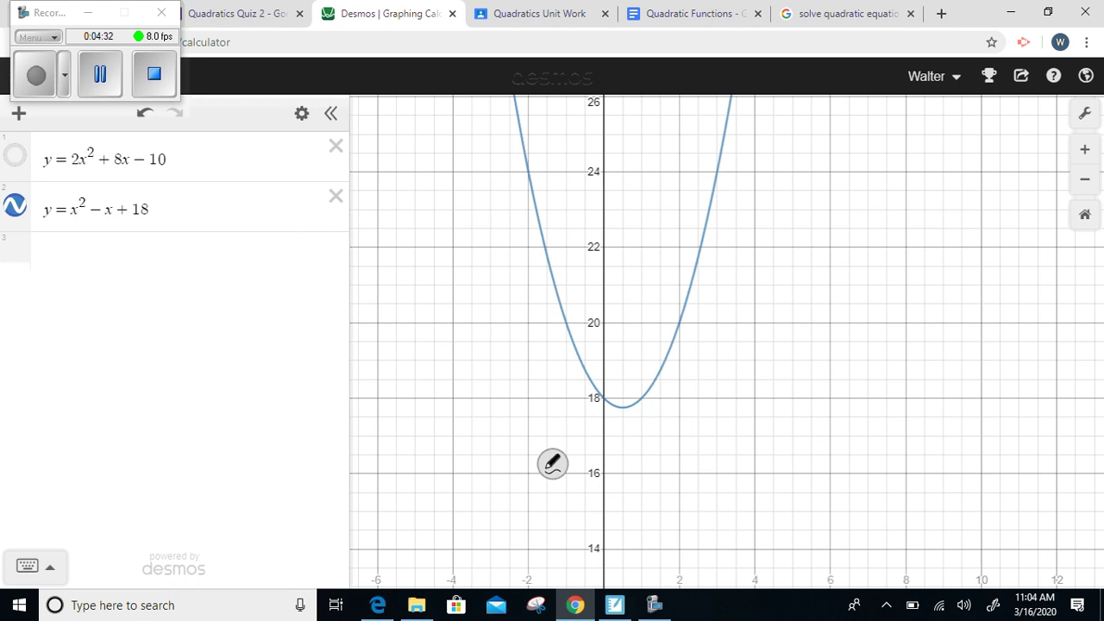
# Handwrite the empty set {∅} beside y = x² − x + 18 and "no real solution!" below it.
pyautogui.moveTo(205, 191)
pyautogui.mouseDown()
pyautogui.moveTo(181, 202)
pyautogui.moveTo(213, 231)
pyautogui.moveTo(226, 203)
pyautogui.moveTo(219, 231)
pyautogui.mouseUp()
pyautogui.moveTo(264, 192); pyautogui.dragTo(262, 231)
pyautogui.moveTo(106, 245)
pyautogui.mouseDown()
pyautogui.moveTo(125, 264)
pyautogui.moveTo(140, 245)
pyautogui.moveTo(191, 247)
pyautogui.moveTo(205, 264)
pyautogui.mouseUp()
pyautogui.moveTo(209, 246); pyautogui.dragTo(226, 269)
pyautogui.moveTo(236, 241); pyautogui.dragTo(237, 267)
pyautogui.moveTo(164, 284); pyautogui.dragTo(145, 309)
pyautogui.moveTo(176, 293)
pyautogui.mouseDown()
pyautogui.moveTo(173, 303)
pyautogui.moveTo(184, 294)
pyautogui.mouseUp()
pyautogui.moveTo(197, 278)
pyautogui.mouseDown()
pyautogui.moveTo(199, 305)
pyautogui.moveTo(233, 306)
pyautogui.mouseUp()
pyautogui.moveTo(226, 292); pyautogui.dragTo(238, 292)
pyautogui.moveTo(248, 295); pyautogui.dragTo(291, 305)
pyautogui.moveTo(308, 269); pyautogui.dragTo(307, 295)
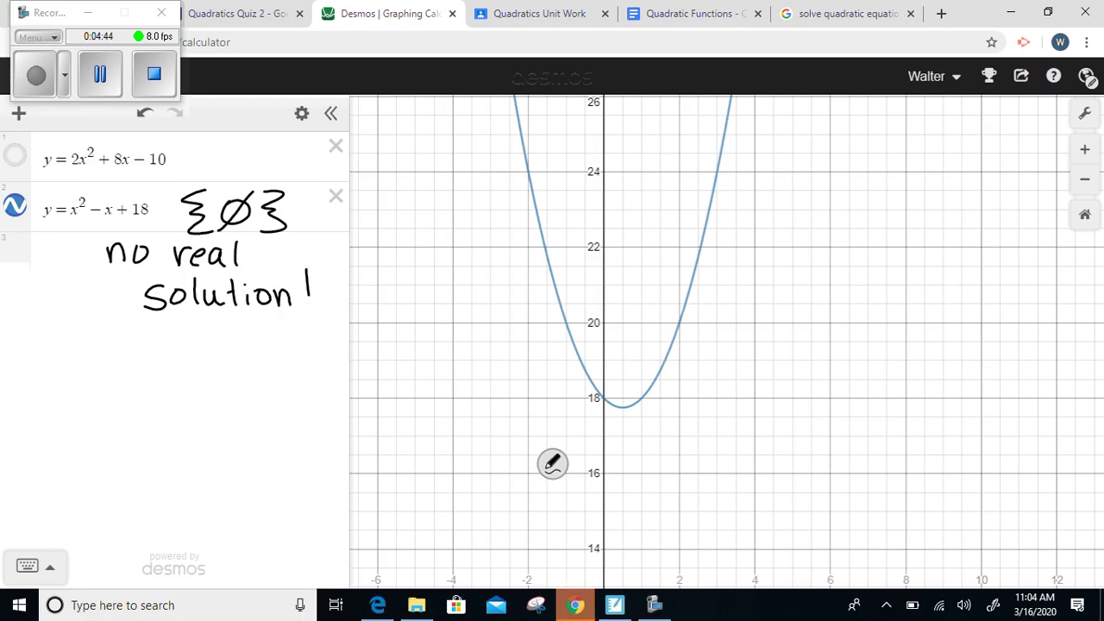